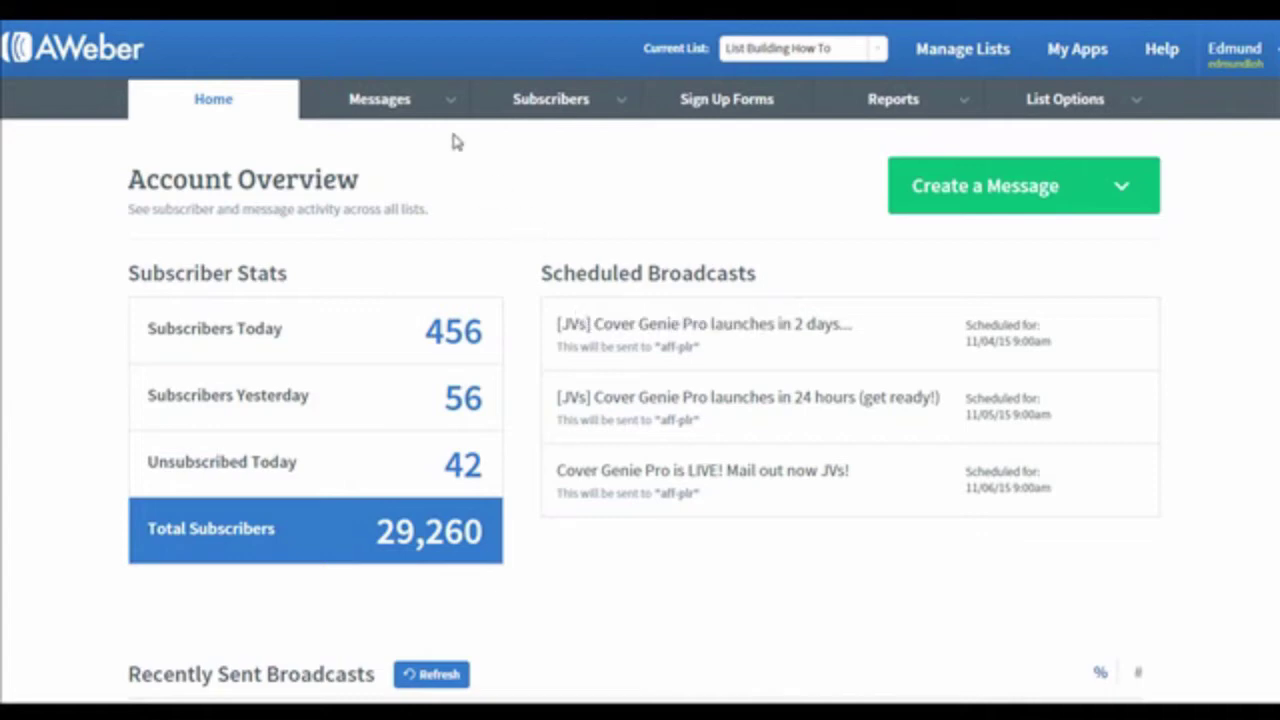
Step: Start a new email message with the subject "List Building" and apply the Plain center-aligned template
left_click(414, 92)
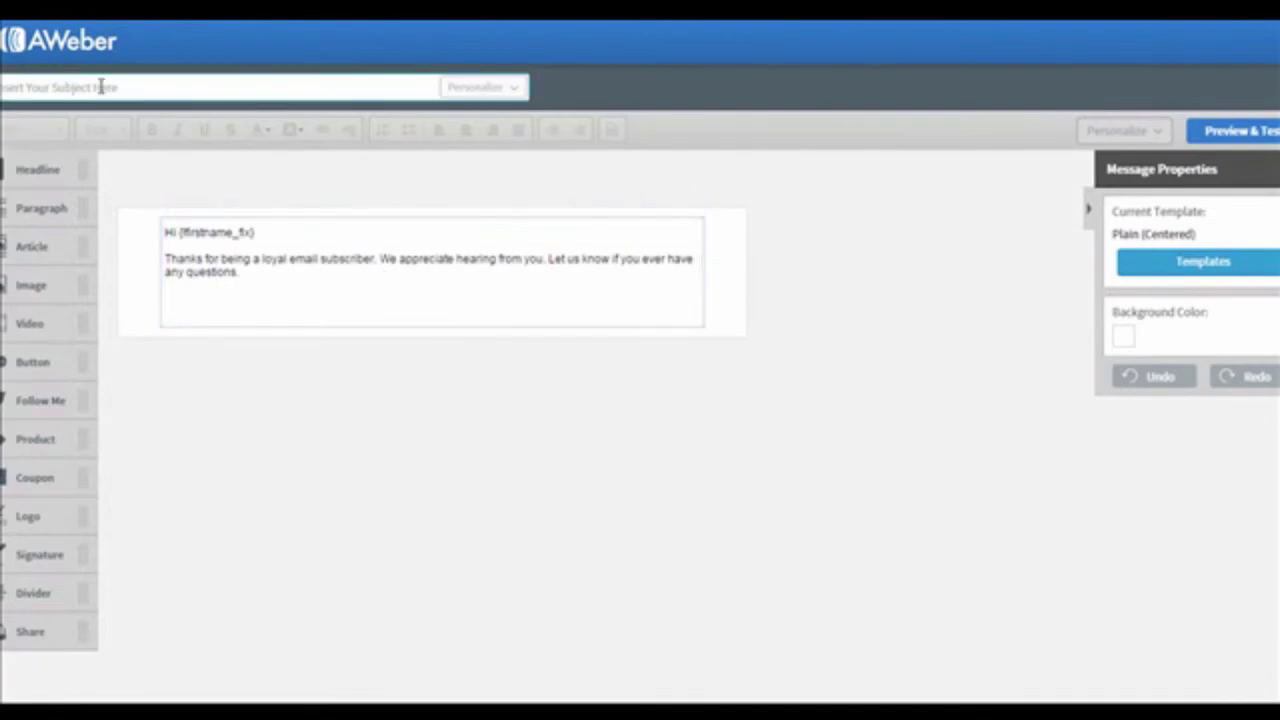
left_click(101, 86)
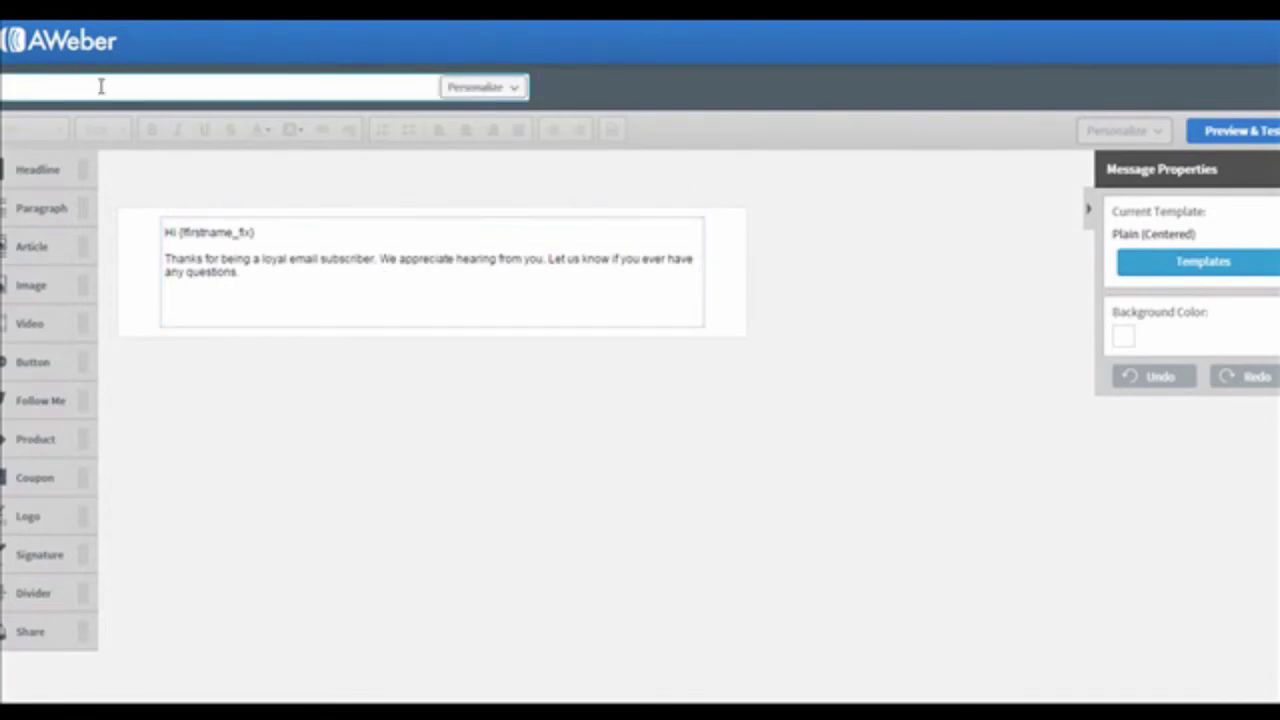
type("List Building")
left_click(1220, 272)
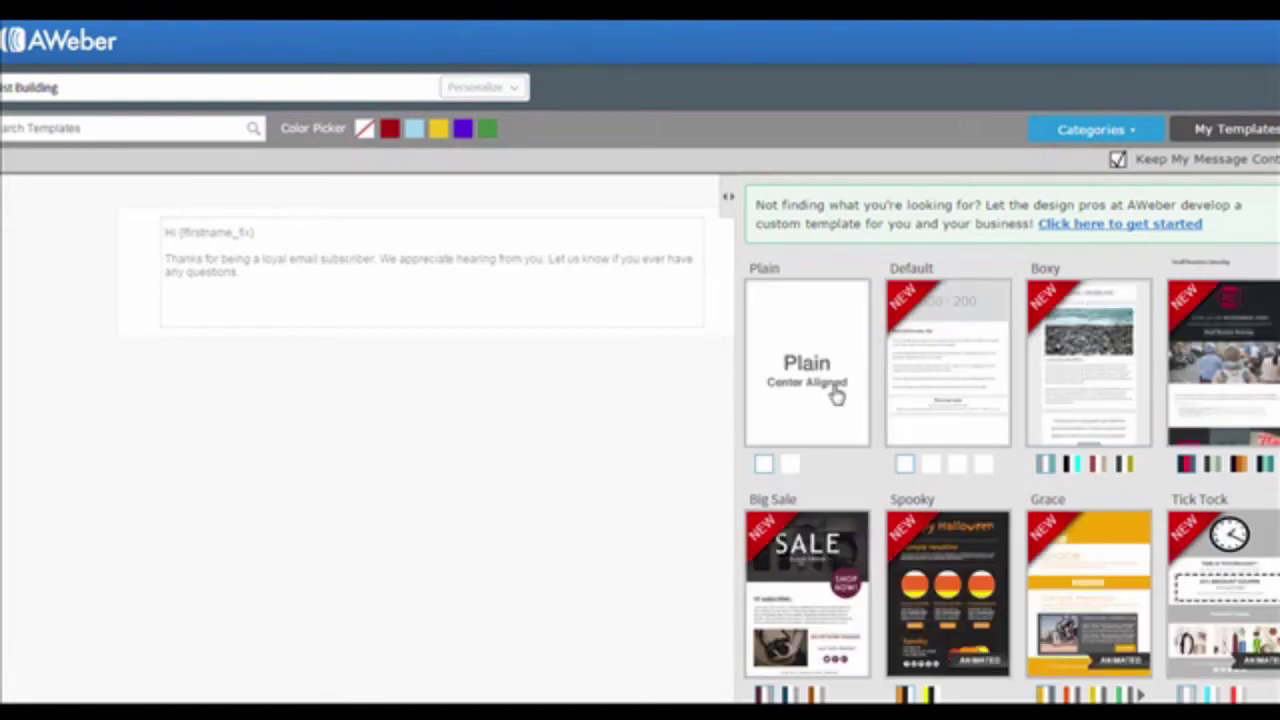
left_click(836, 396)
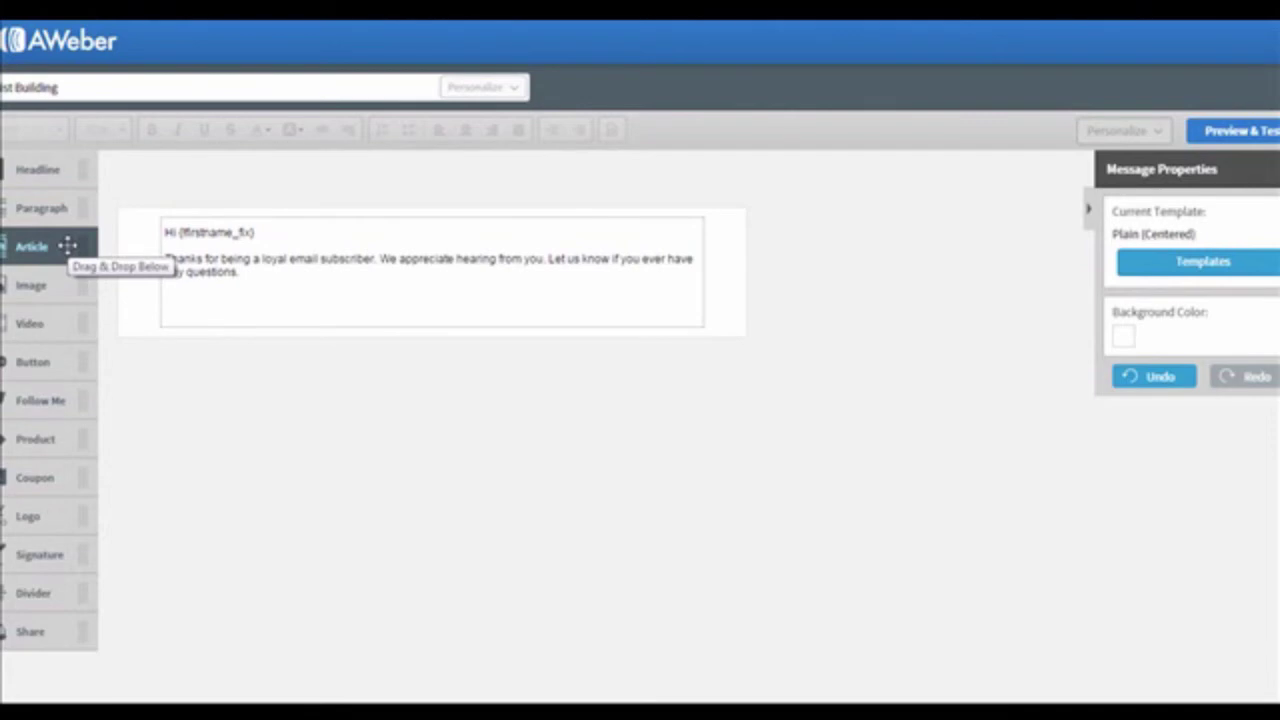
Step: Insert a video block below the message text and look over its video URL, title and destination URL settings
left_click_drag(57, 323, 437, 362)
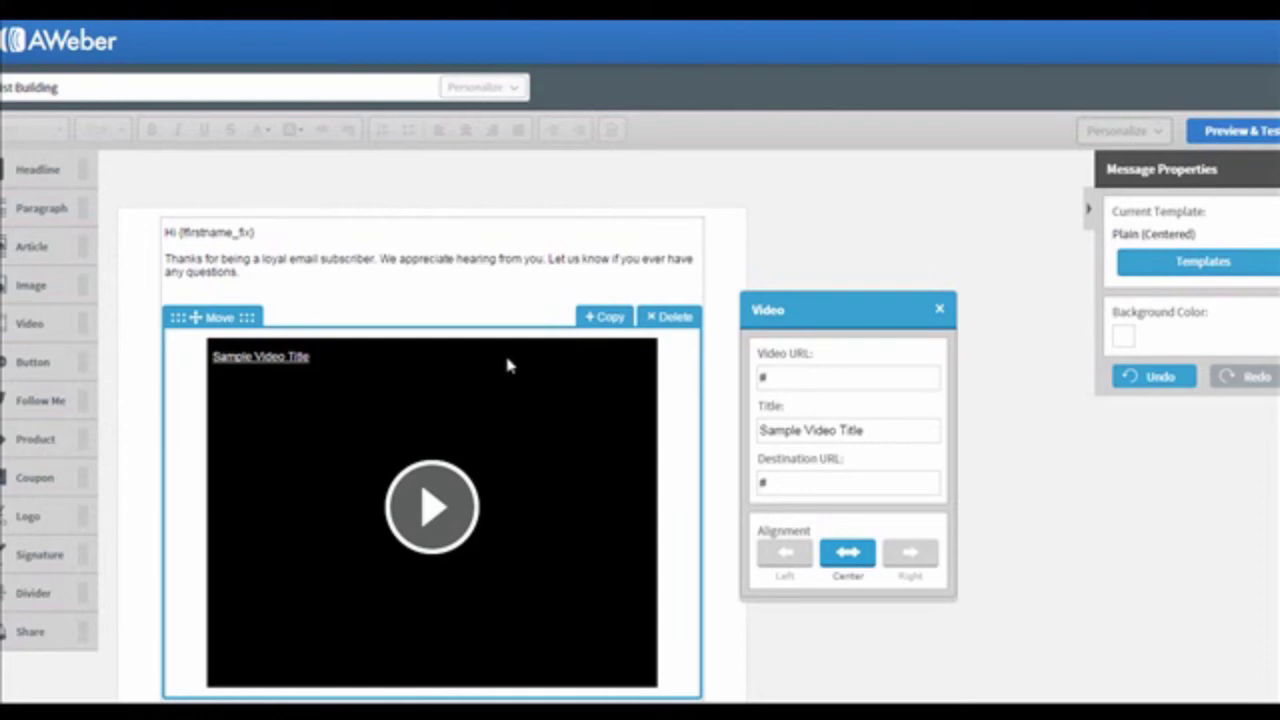
double_click(800, 375)
triple_click(826, 430)
double_click(810, 485)
Step: Try left and right alignment on the video block and return it to center alignment
left_click(790, 562)
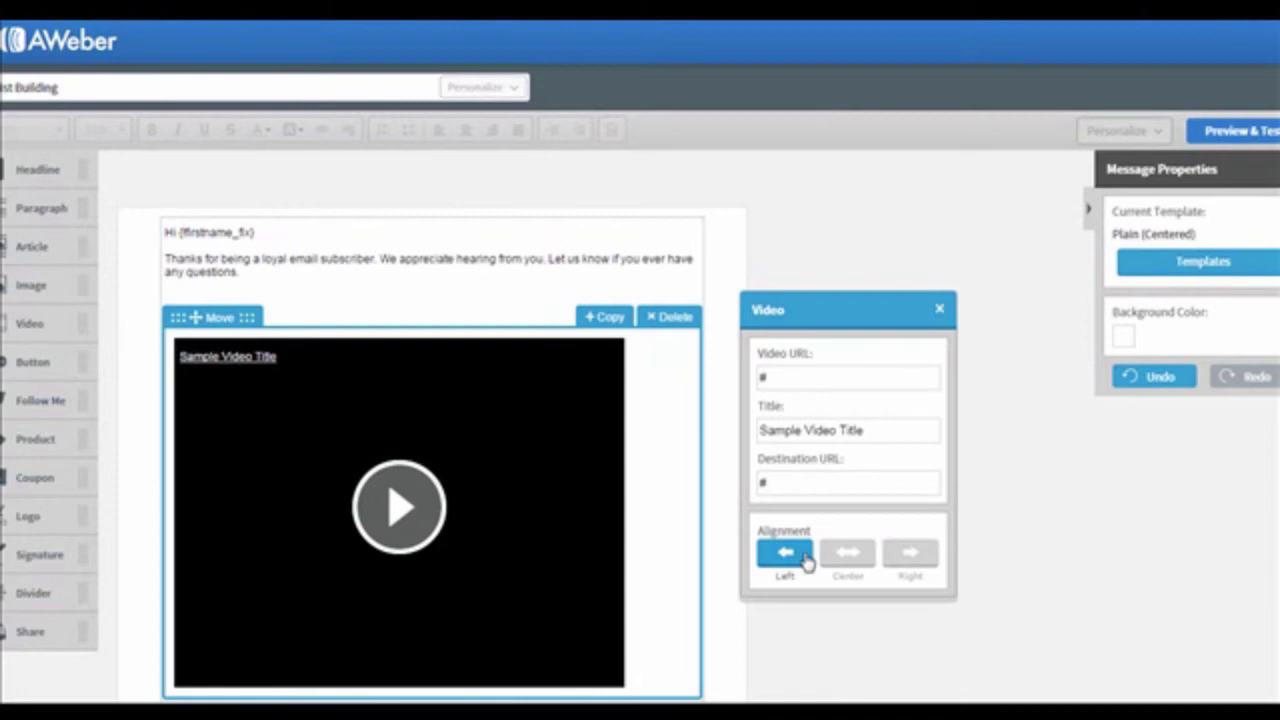
left_click(838, 562)
left_click(905, 560)
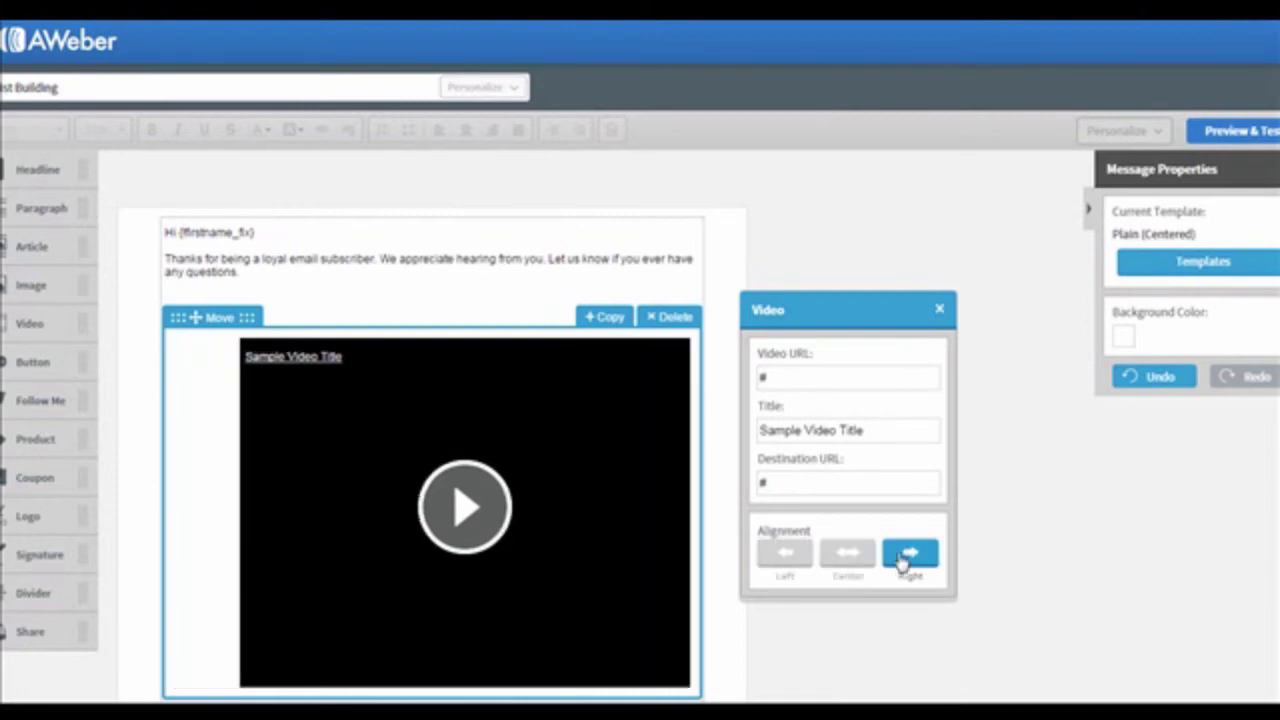
left_click(865, 557)
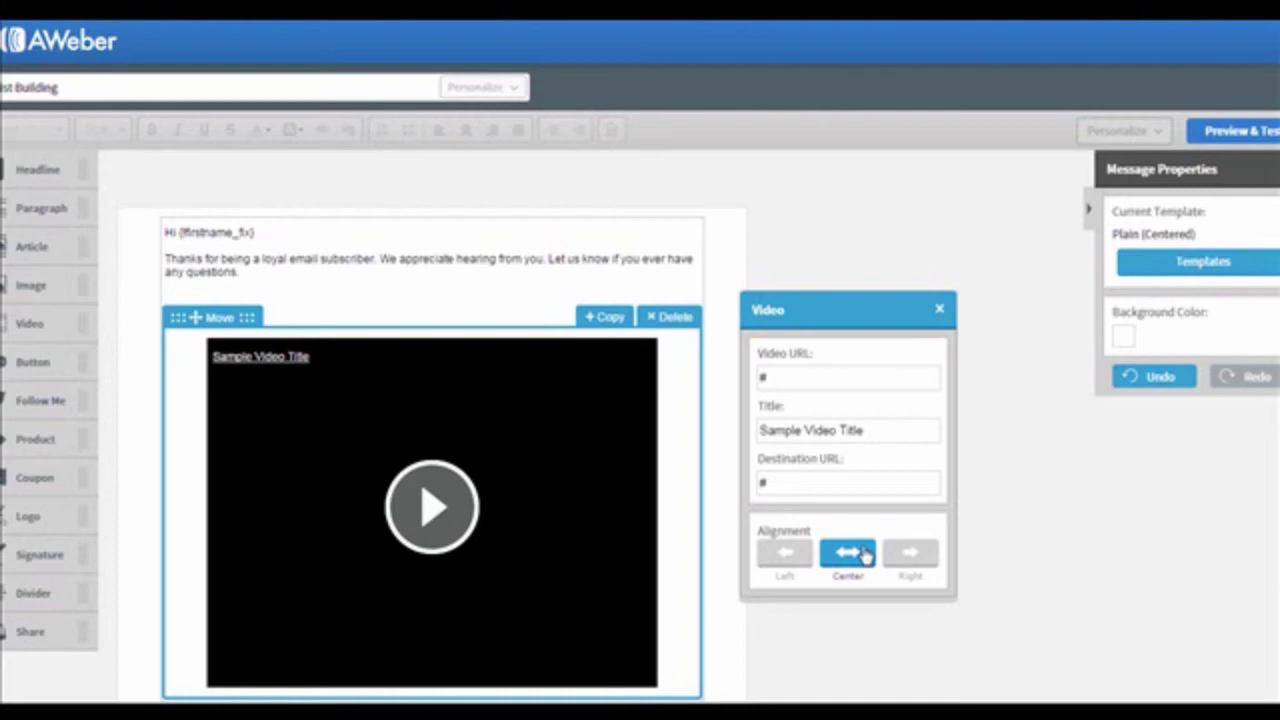
Step: Add the line "Click Here To Find Out More" below the thank-you paragraph of the message
left_click(291, 274)
key("Return")
key("Return")
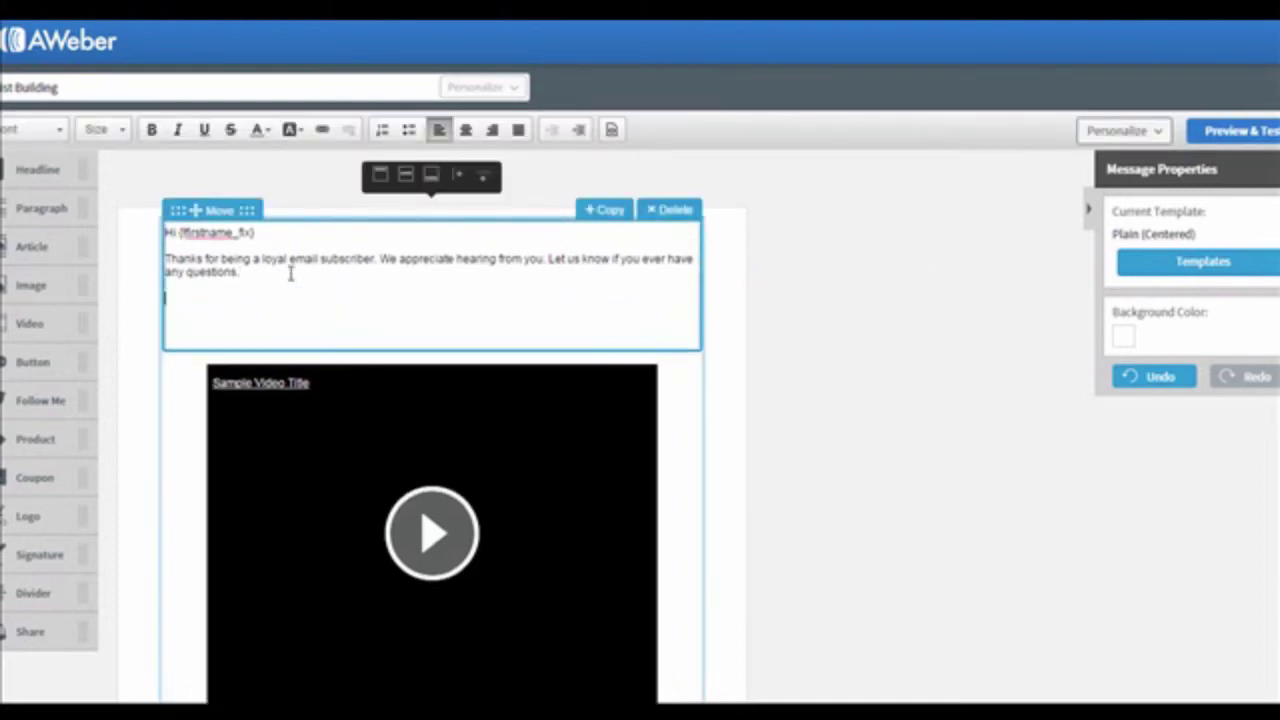
type("Click Here To Find Out More")
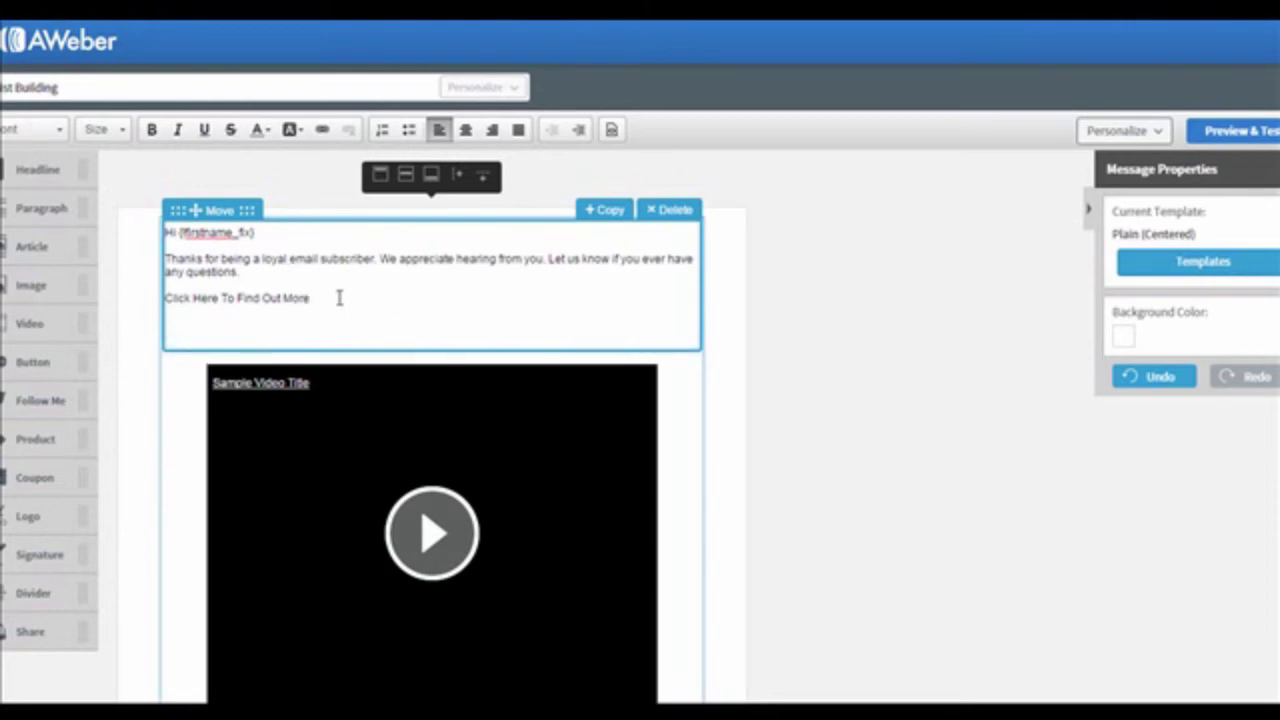
left_click_drag(337, 297, 160, 297)
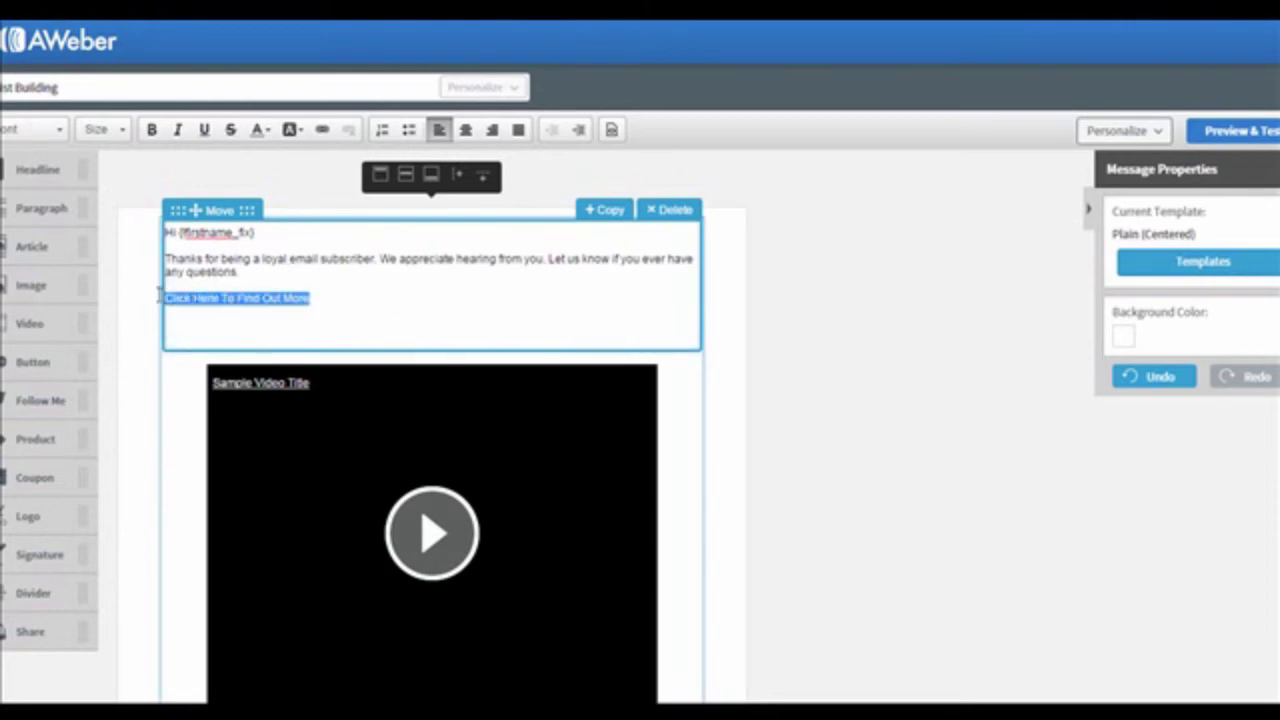
left_click(322, 133)
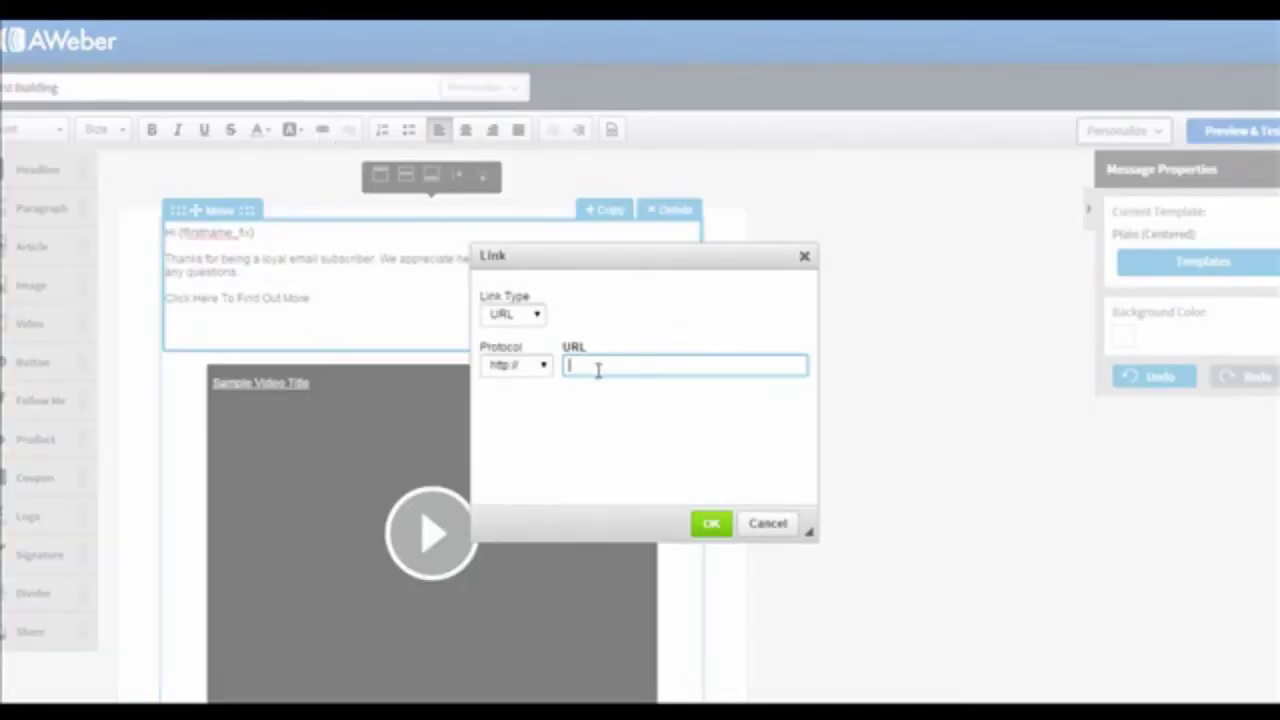
type("google.com")
left_click(707, 525)
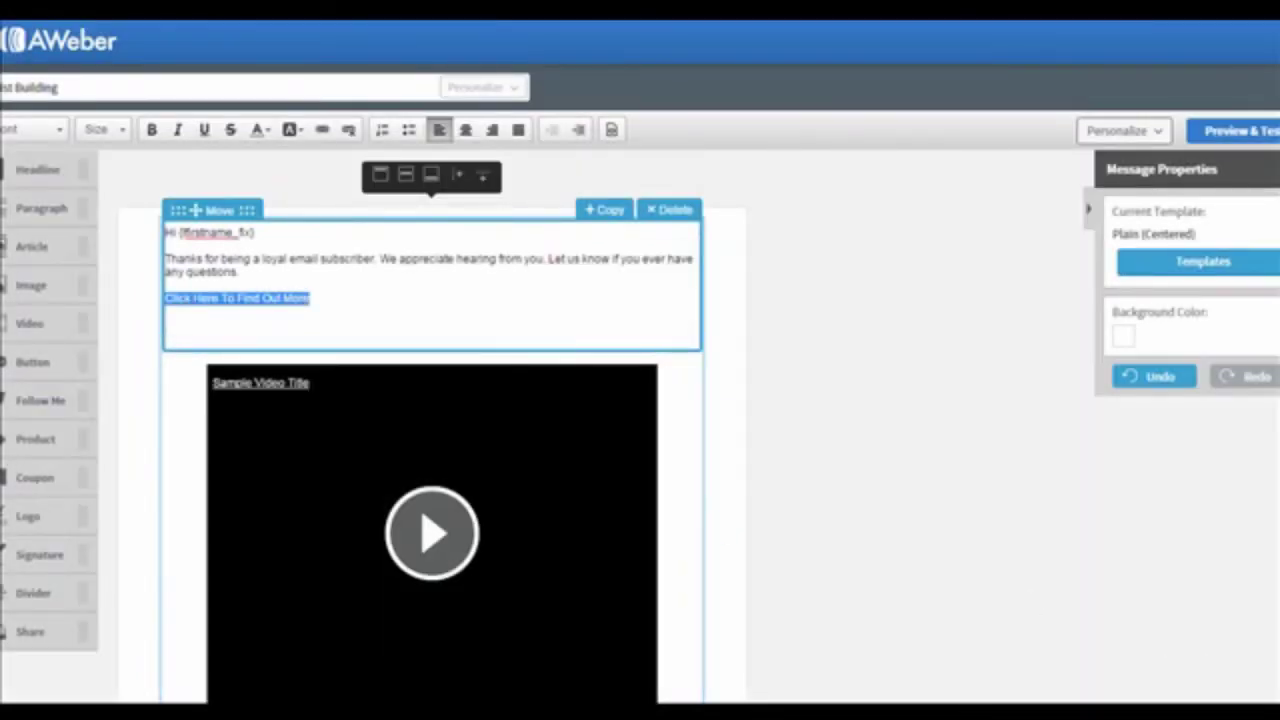
key("Escape")
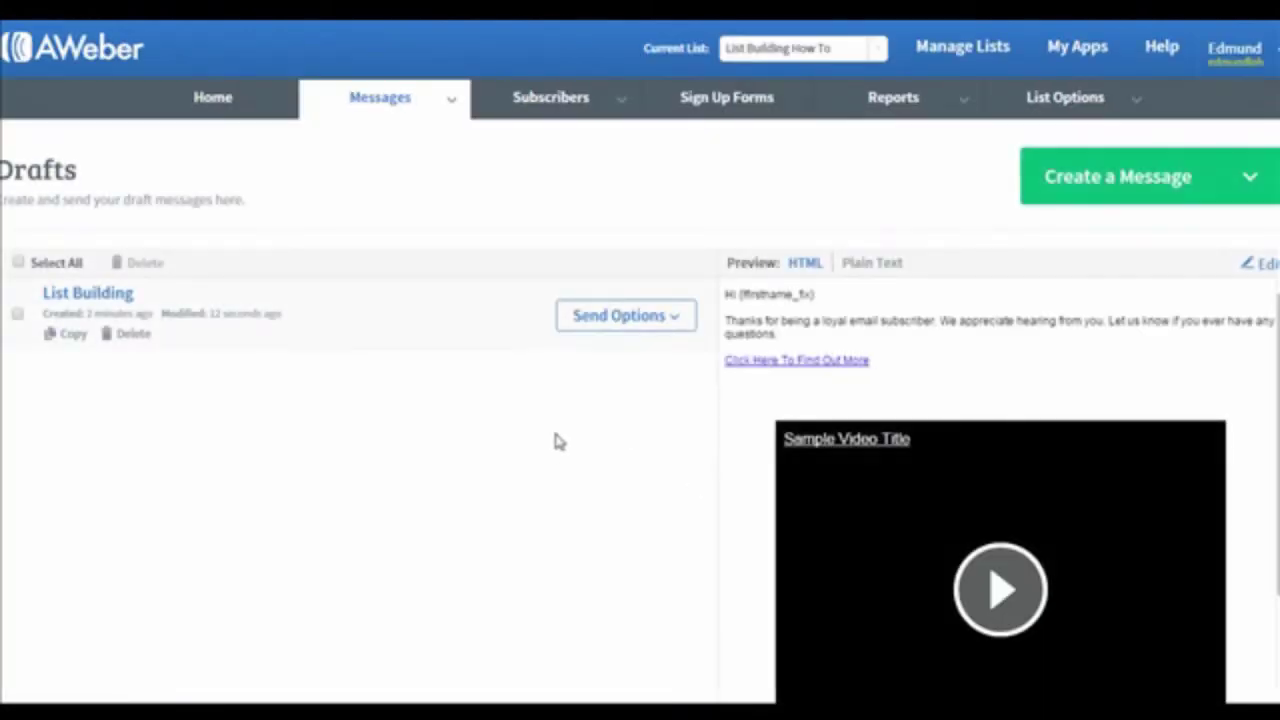
Step: Start scheduling the "List Building" draft as a broadcast and review which lists and segment receive it
left_click(609, 330)
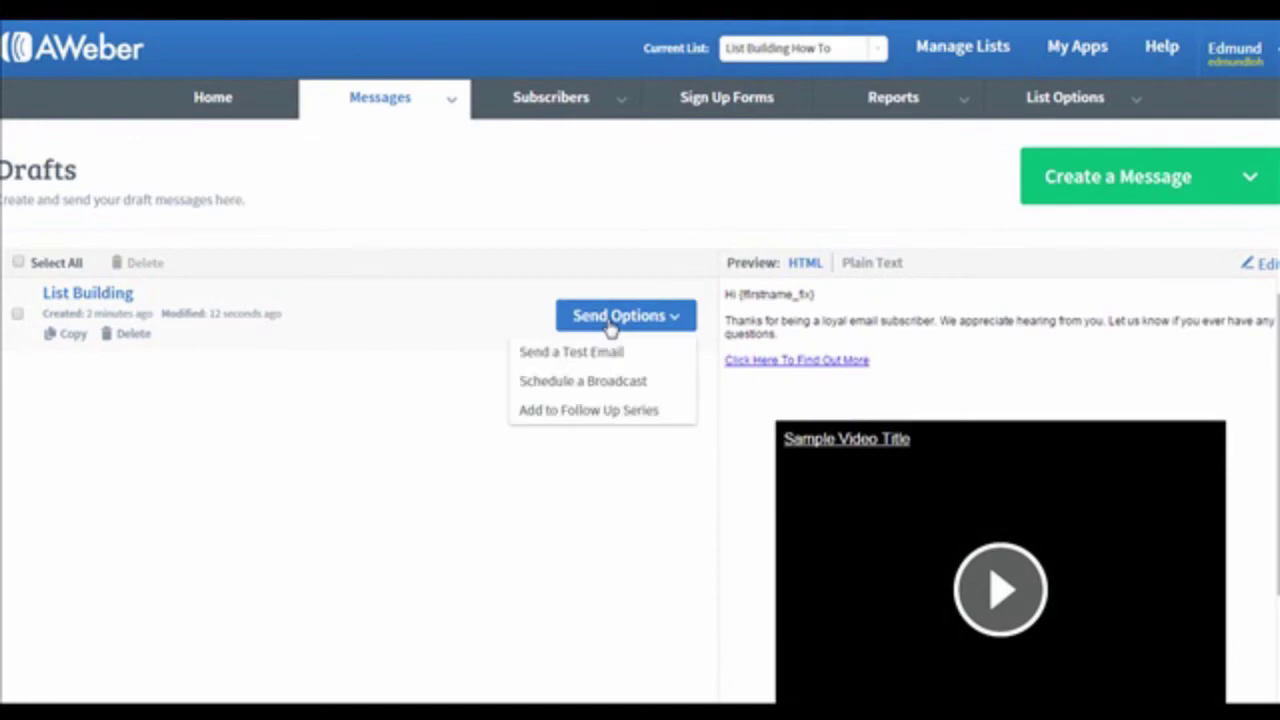
left_click(607, 384)
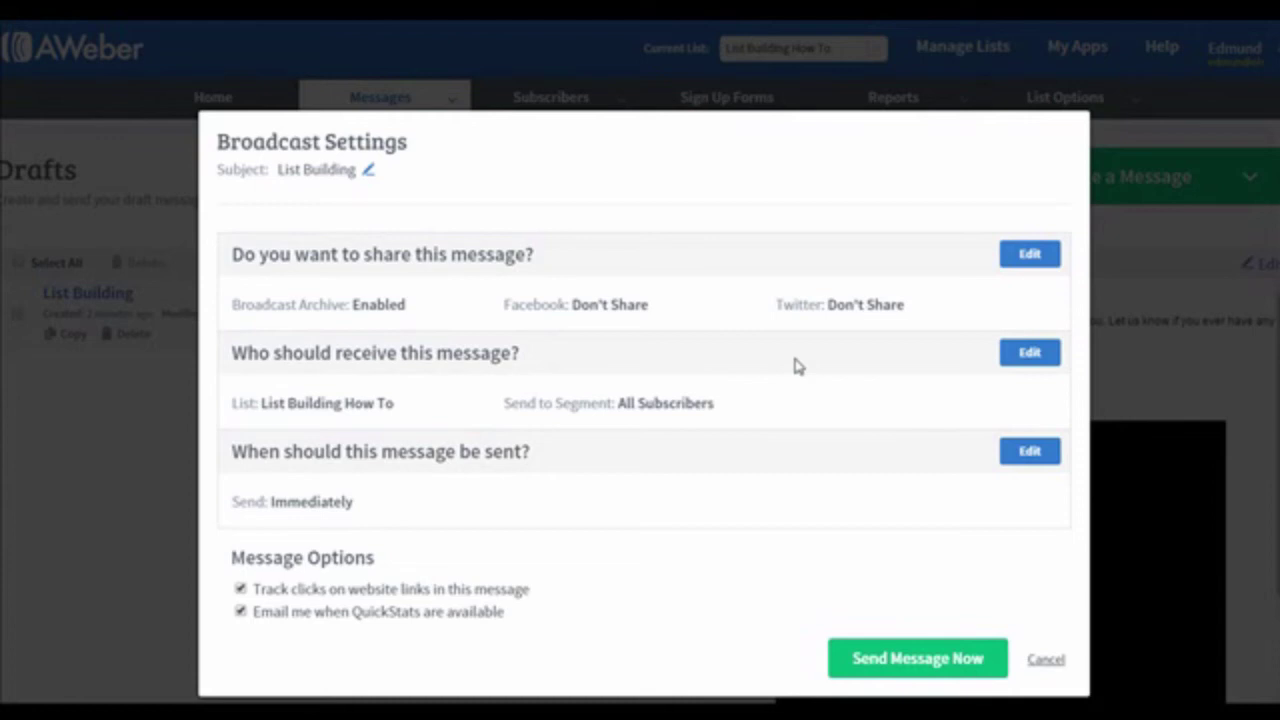
left_click(1030, 353)
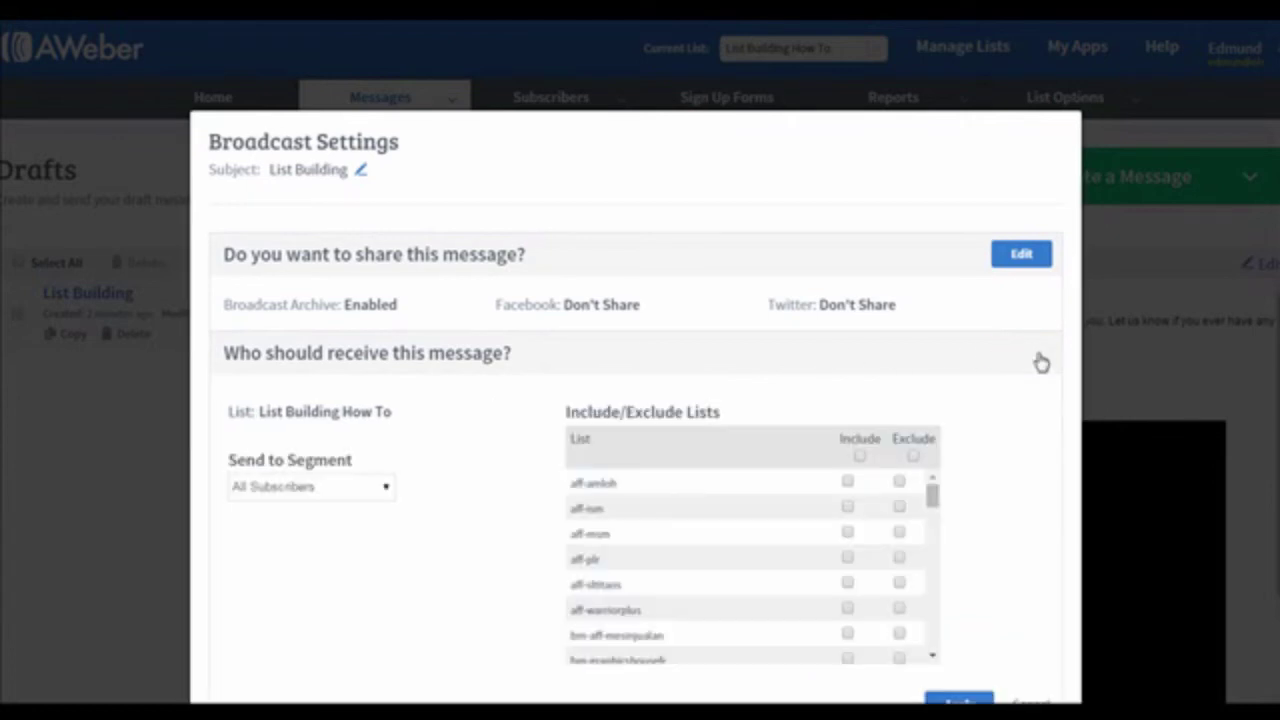
left_click(958, 700)
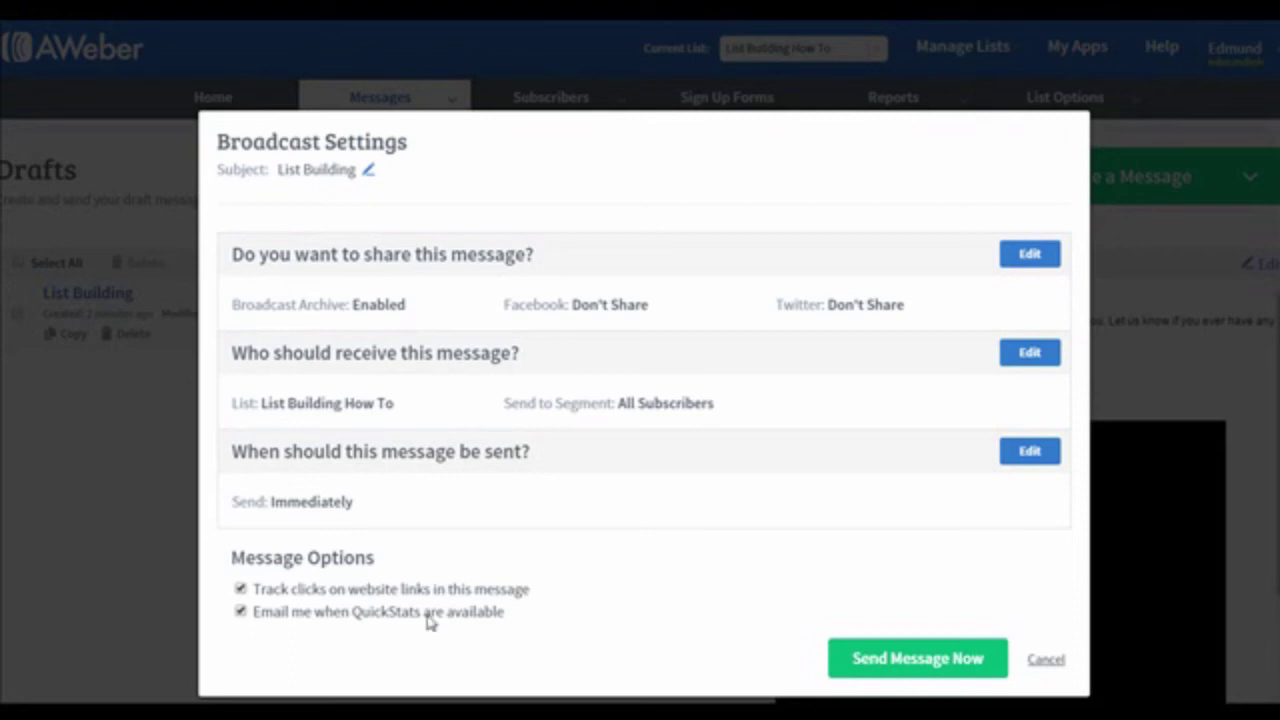
Step: Turn off the QuickStats email notification and set the broadcast's send date to Saturday, October 31, 2015
left_click(240, 611)
left_click(1033, 451)
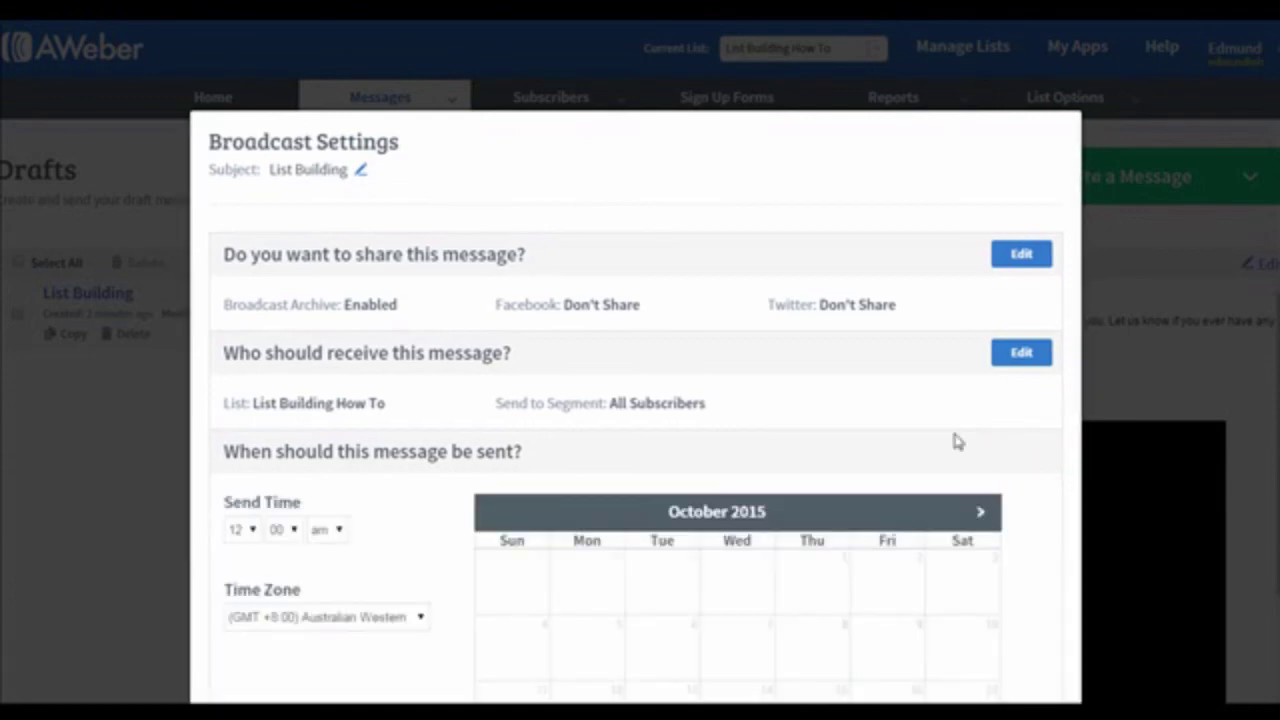
scroll(955, 441, "down", 3)
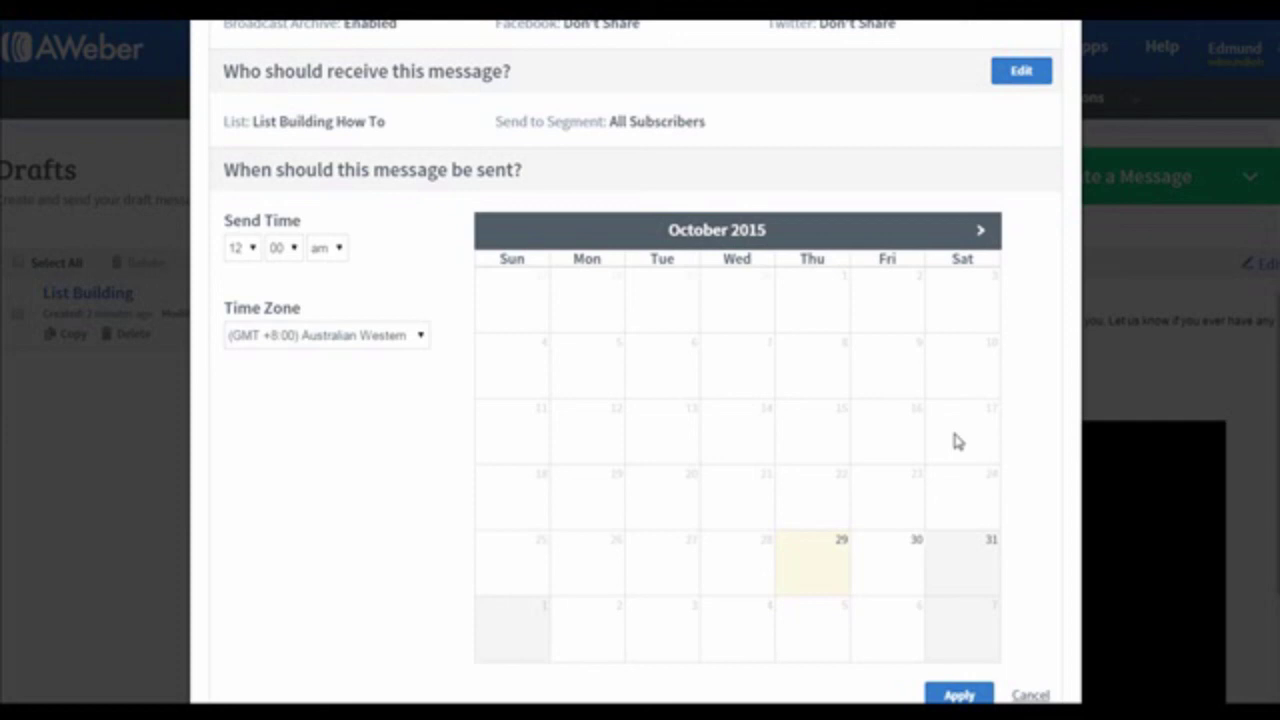
left_click(965, 554)
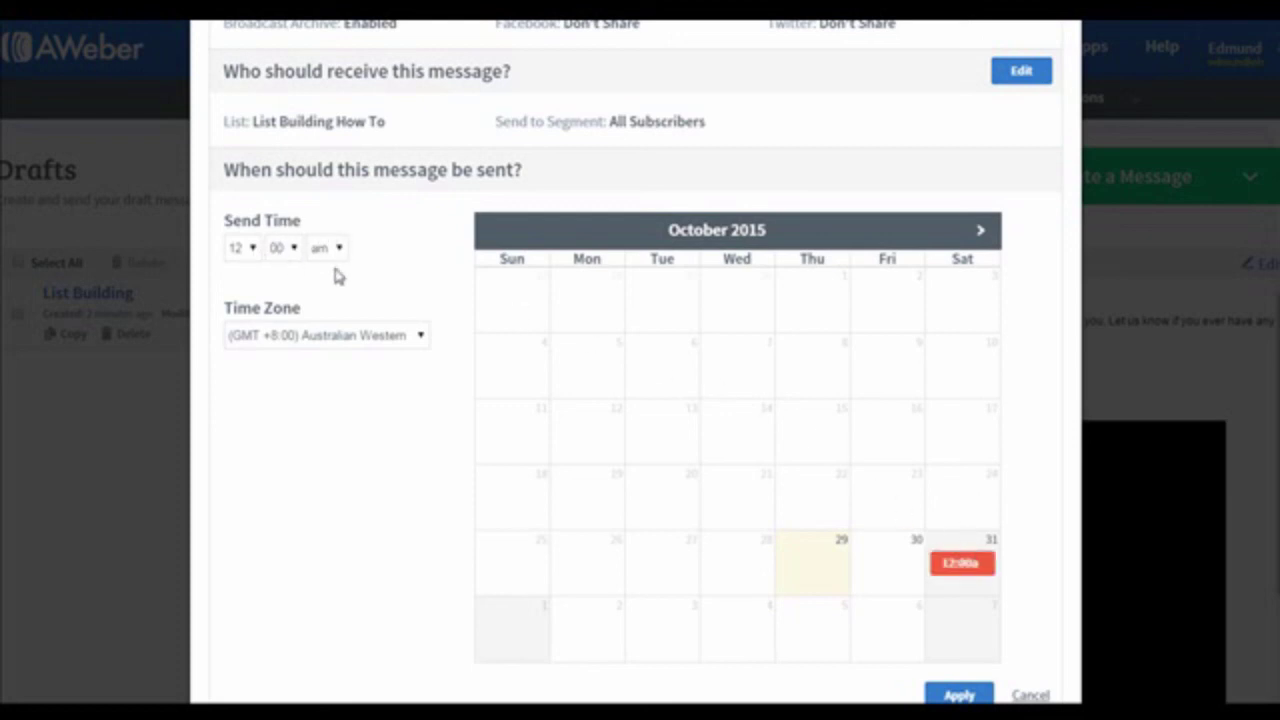
Step: Set the broadcast's time zone to (GMT -5:00) Eastern Time and apply the send schedule
left_click(351, 338)
scroll(352, 345, "down", 2)
scroll(351, 340, "up", 3)
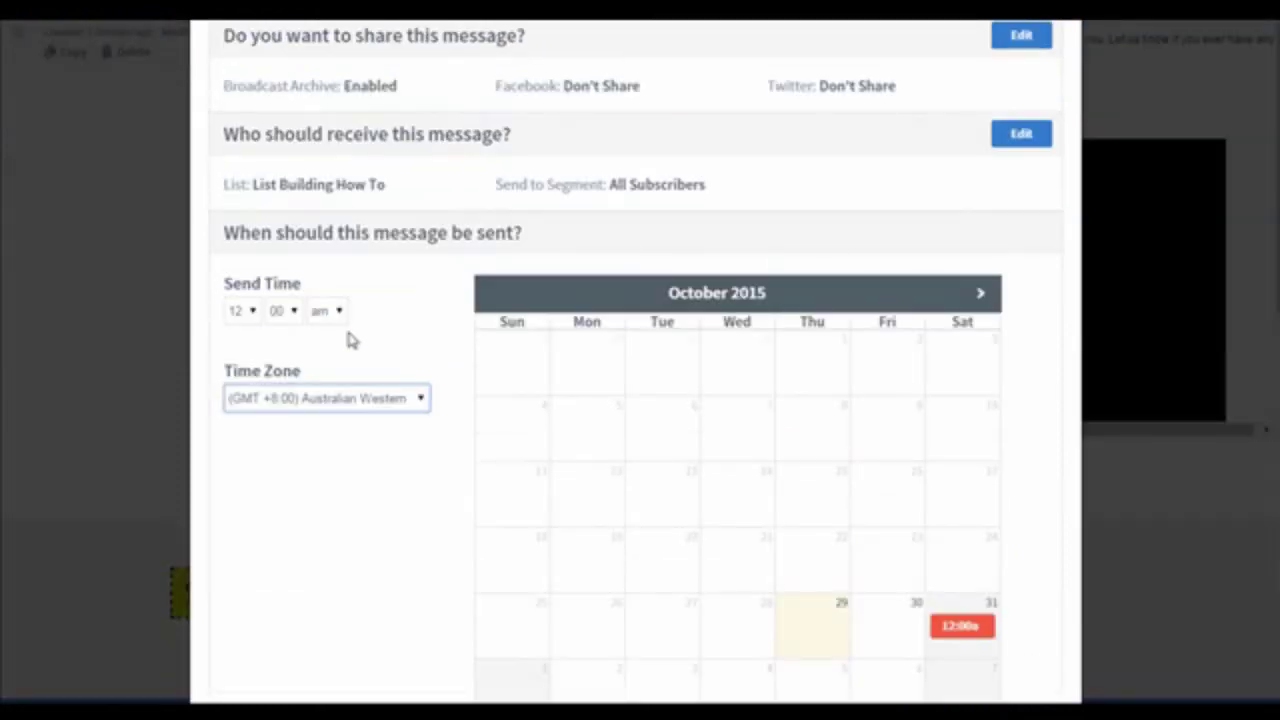
left_click(349, 397)
scroll(345, 500, "down", 5)
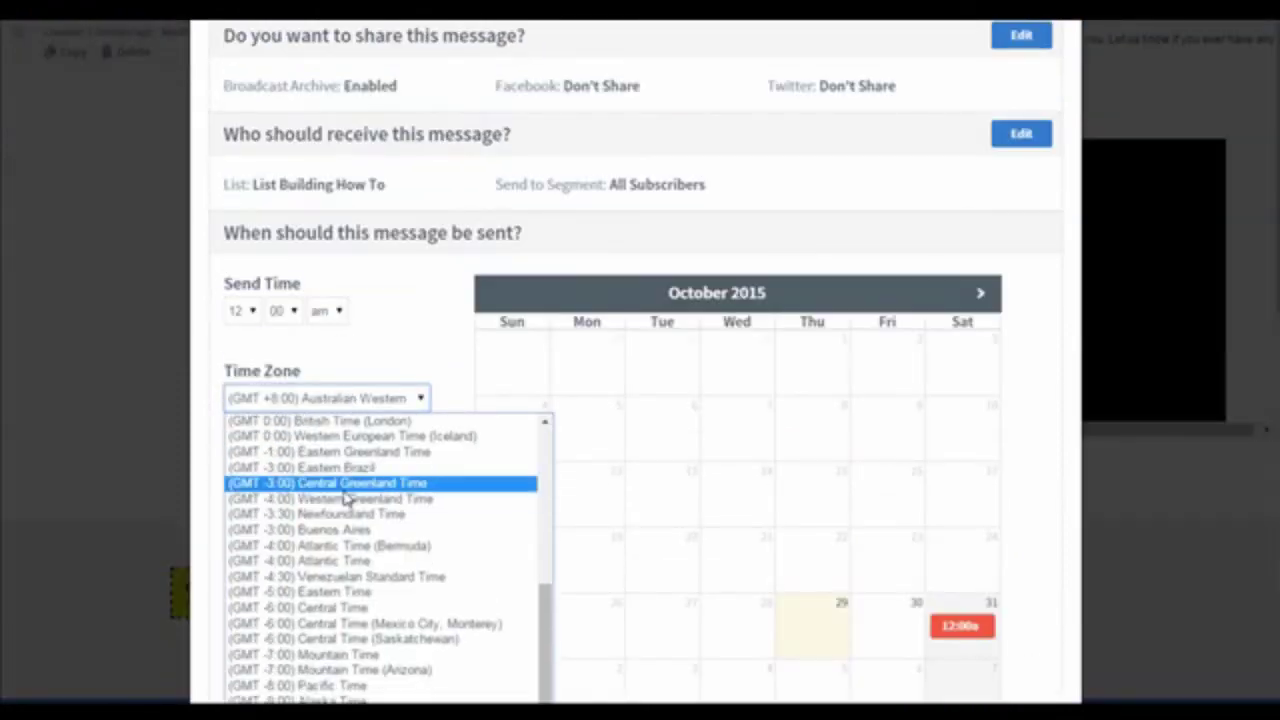
left_click(356, 594)
scroll(630, 434, "down", 2)
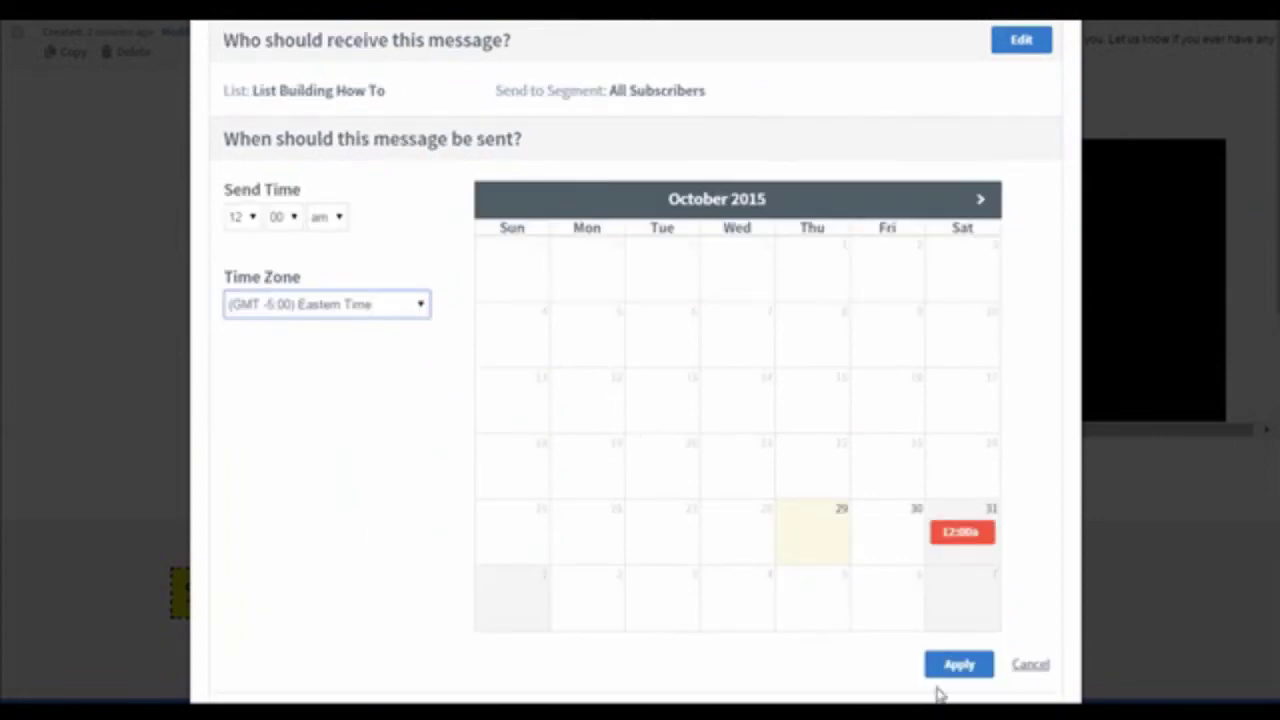
left_click(968, 672)
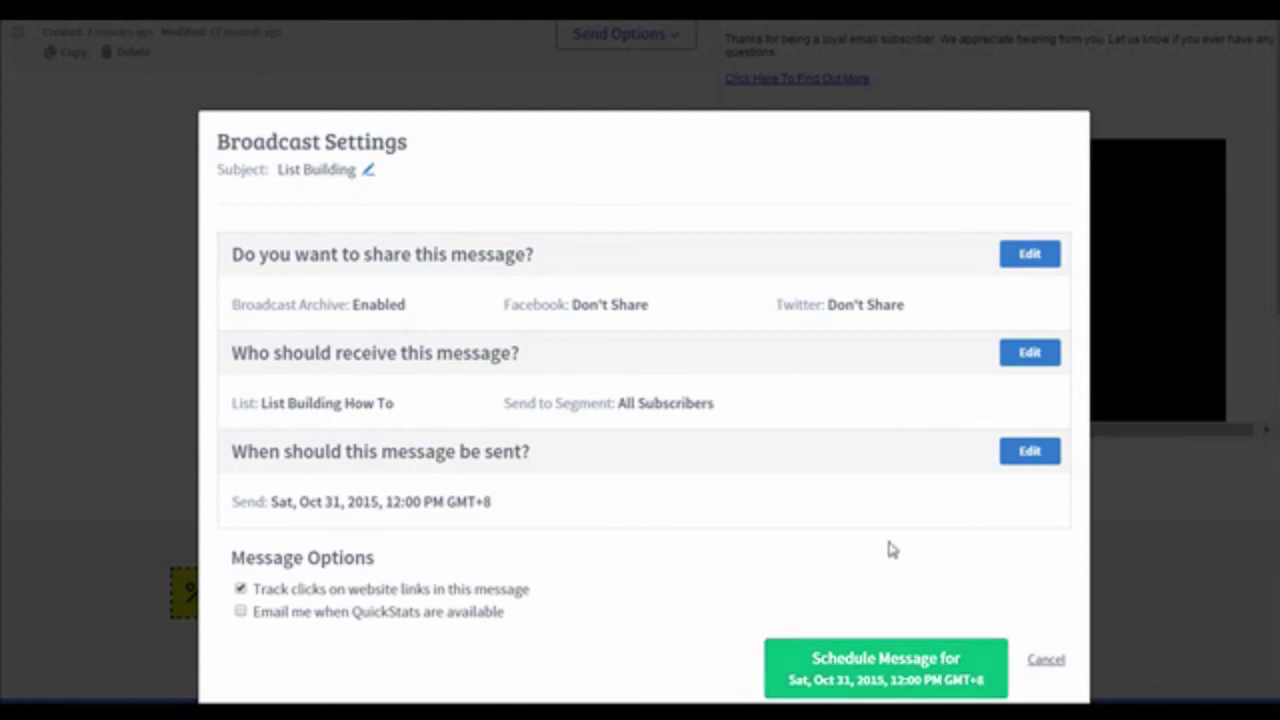